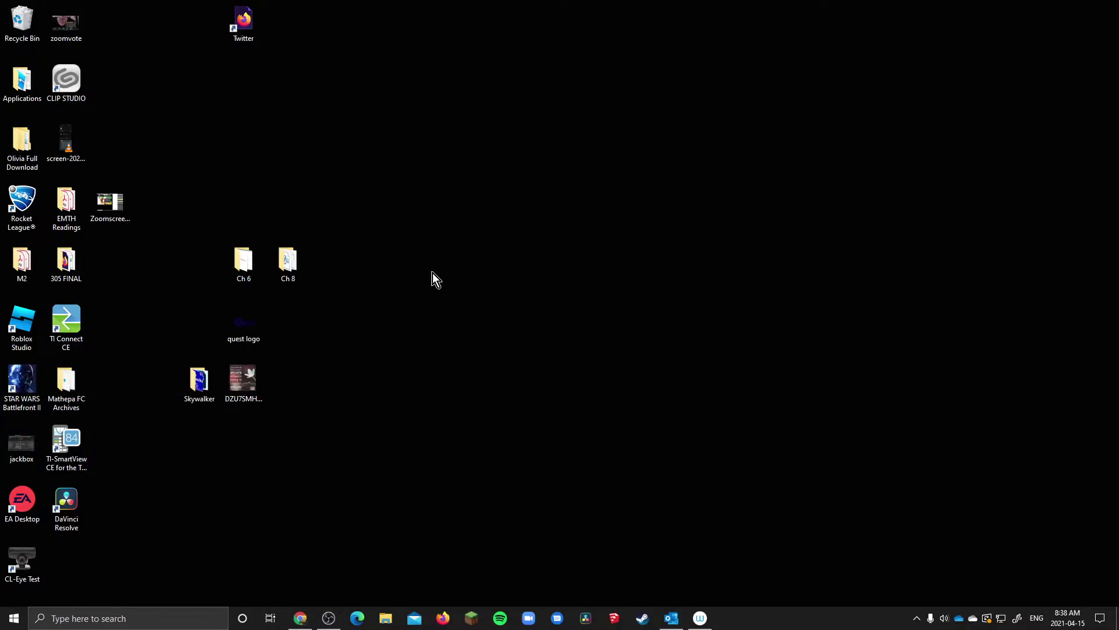
Step: Search the Start menu for 'video edit' and launch the Video editor app
key(super)
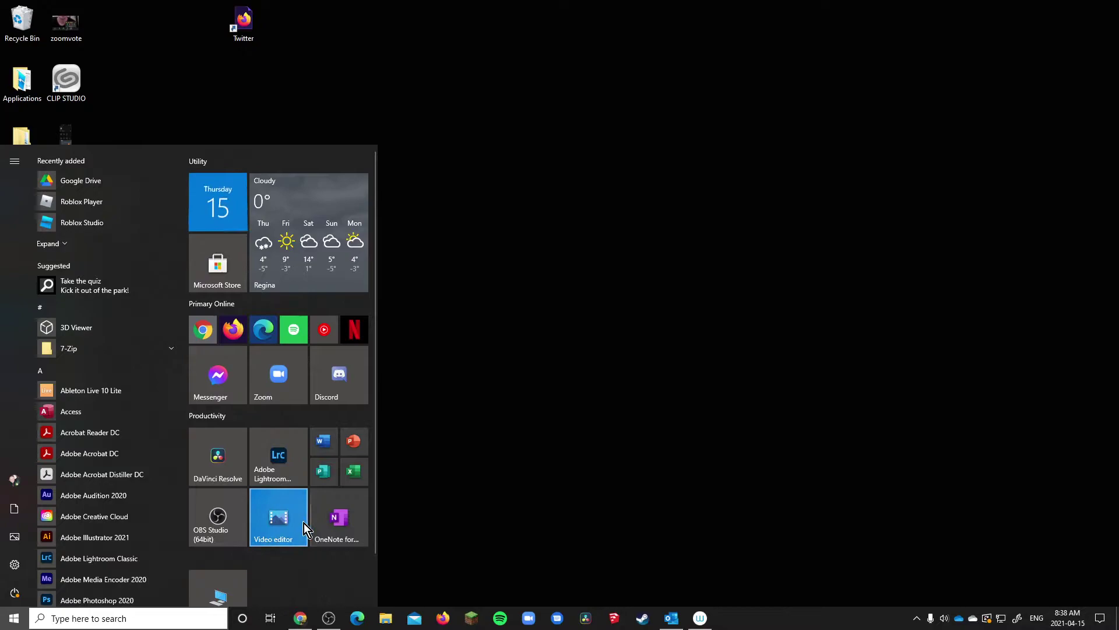
text(v)
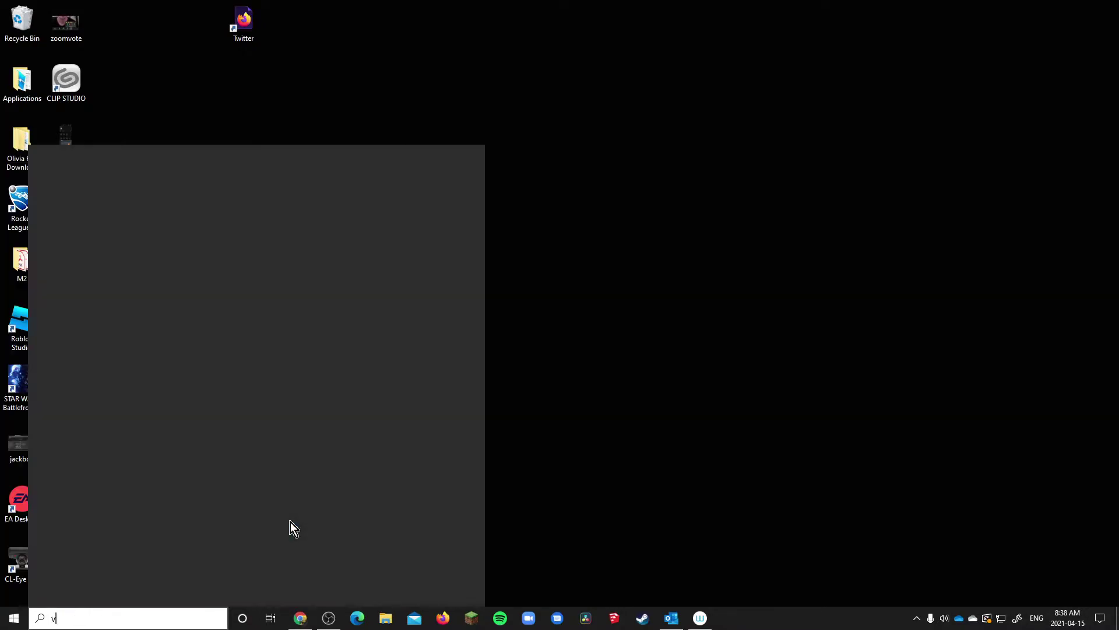
text(ideo edit)
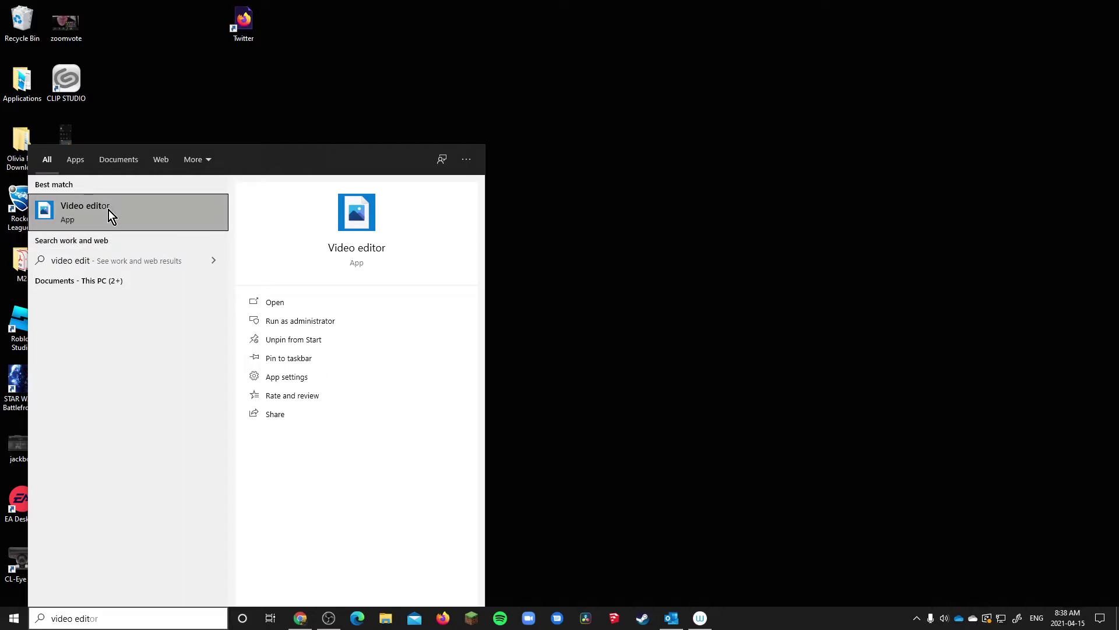
click(109, 210)
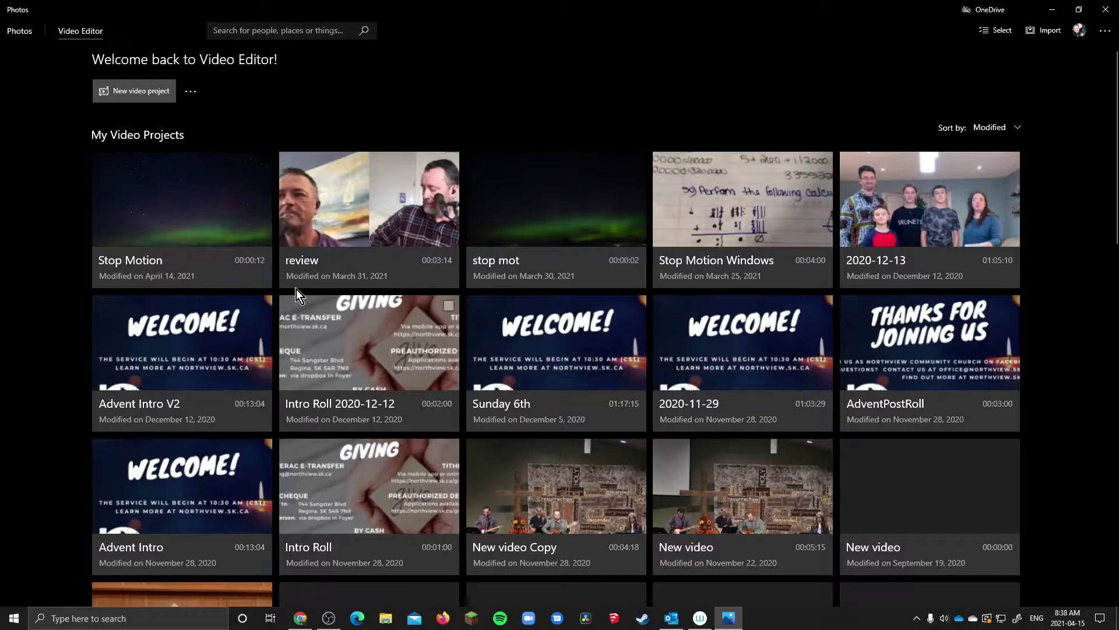
Step: Create a new video project named 'stop motion video'
click(132, 93)
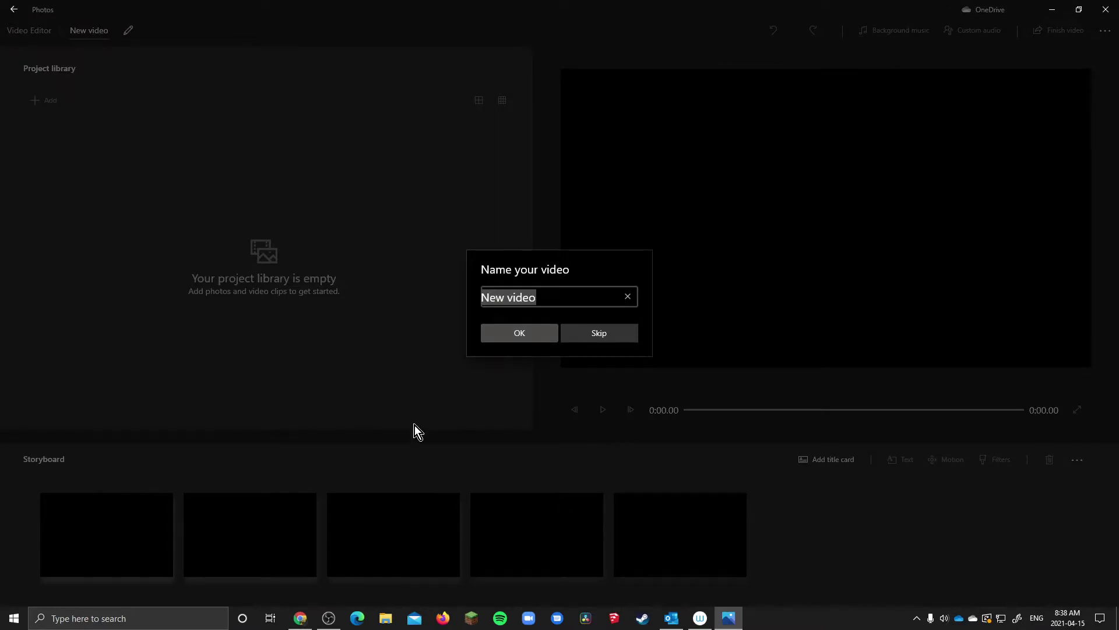
text(st)
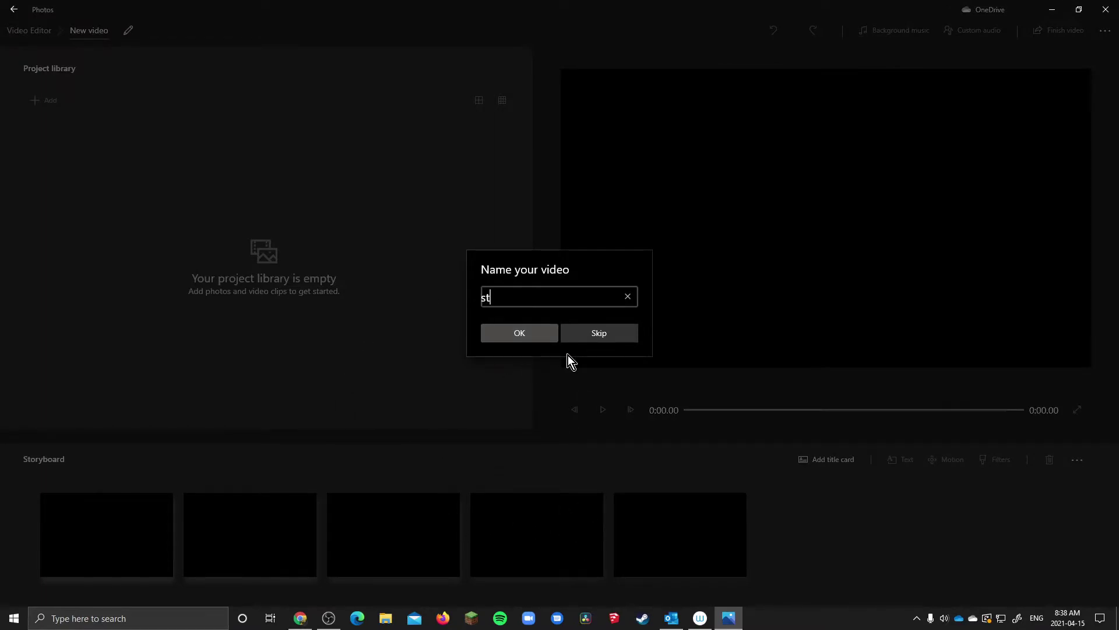
text(op motion video)
key(Return)
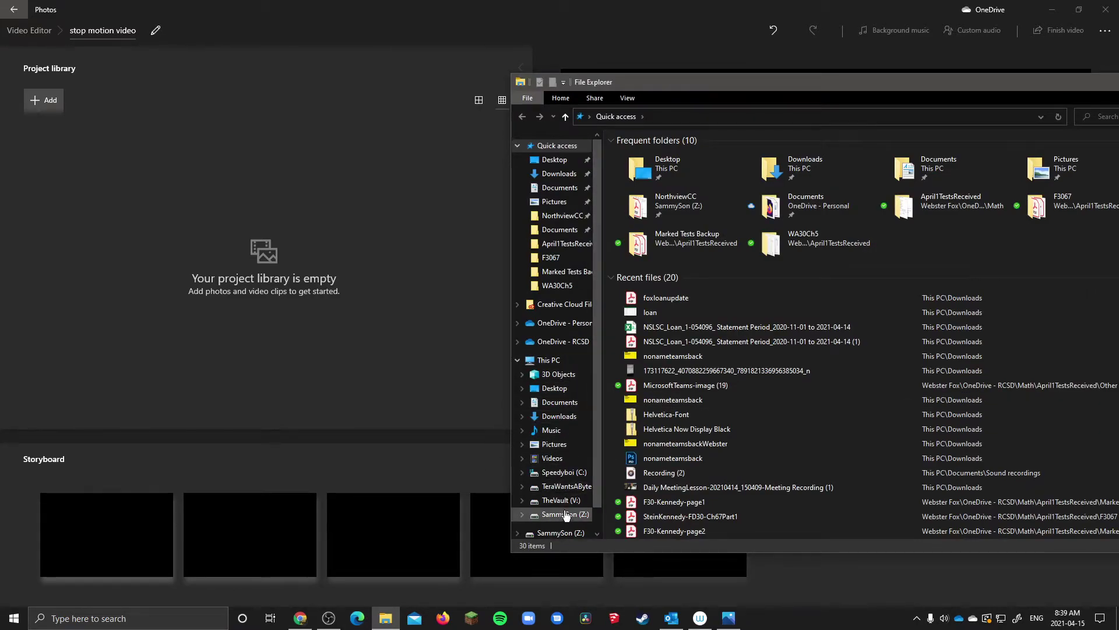
Step: Open D:\Pictures\2021\2020-01-05 Northern Lights\timelapse edits in File Explorer
click(563, 473)
click(571, 490)
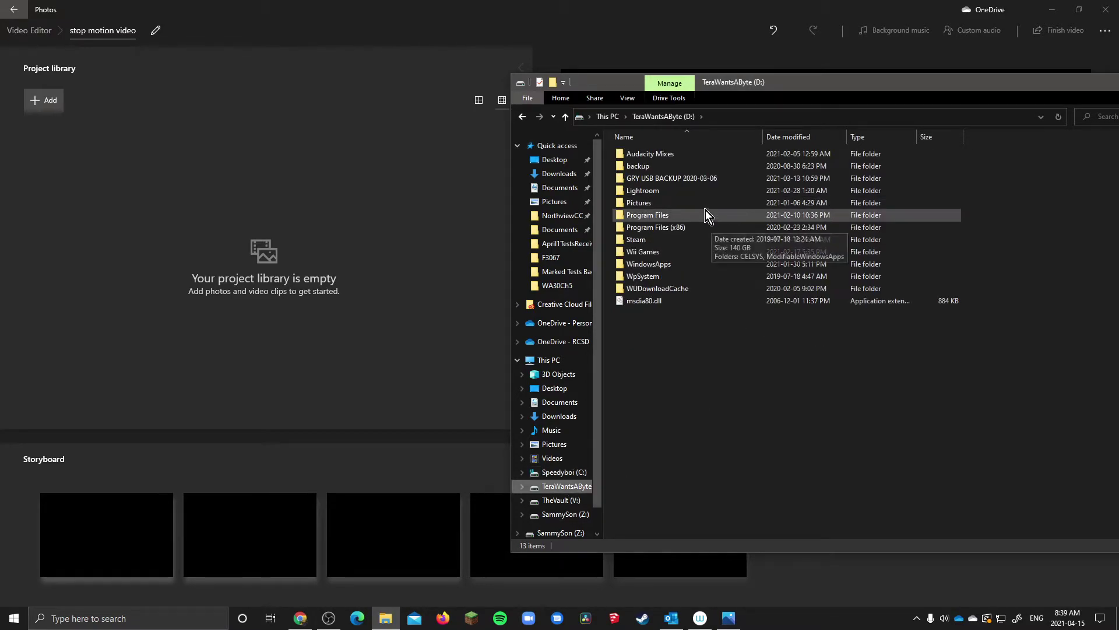
double_click(675, 200)
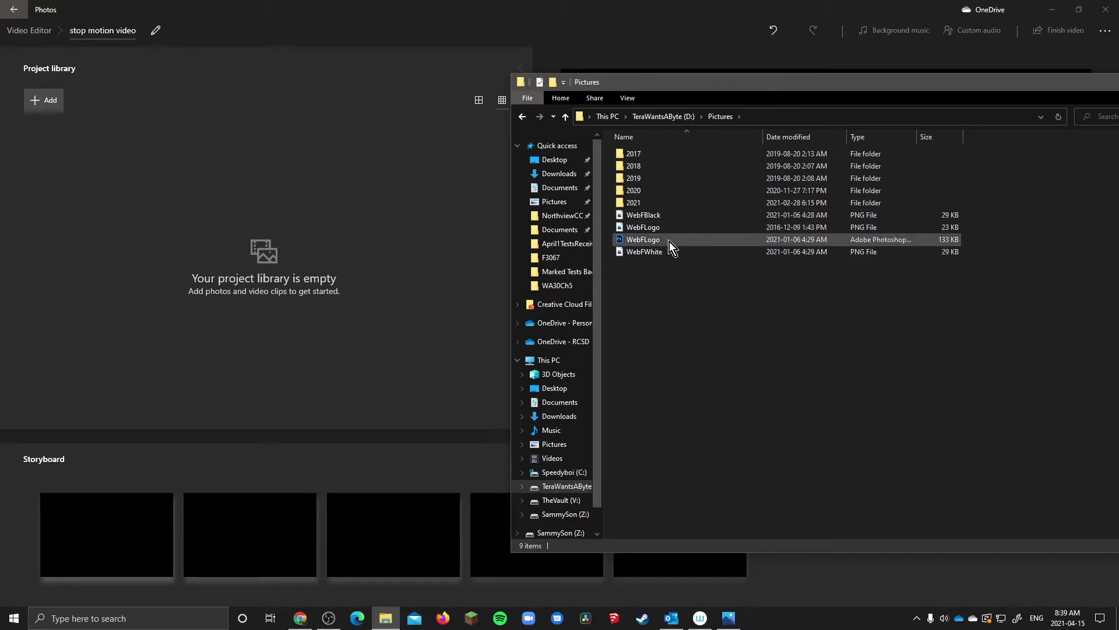
double_click(653, 208)
double_click(651, 175)
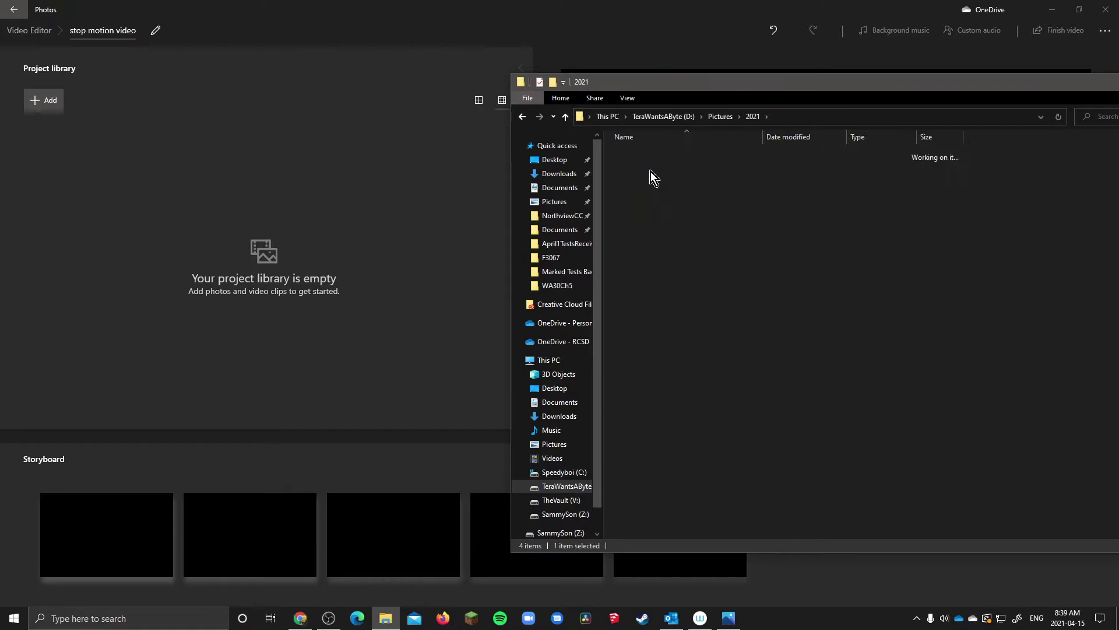
double_click(669, 193)
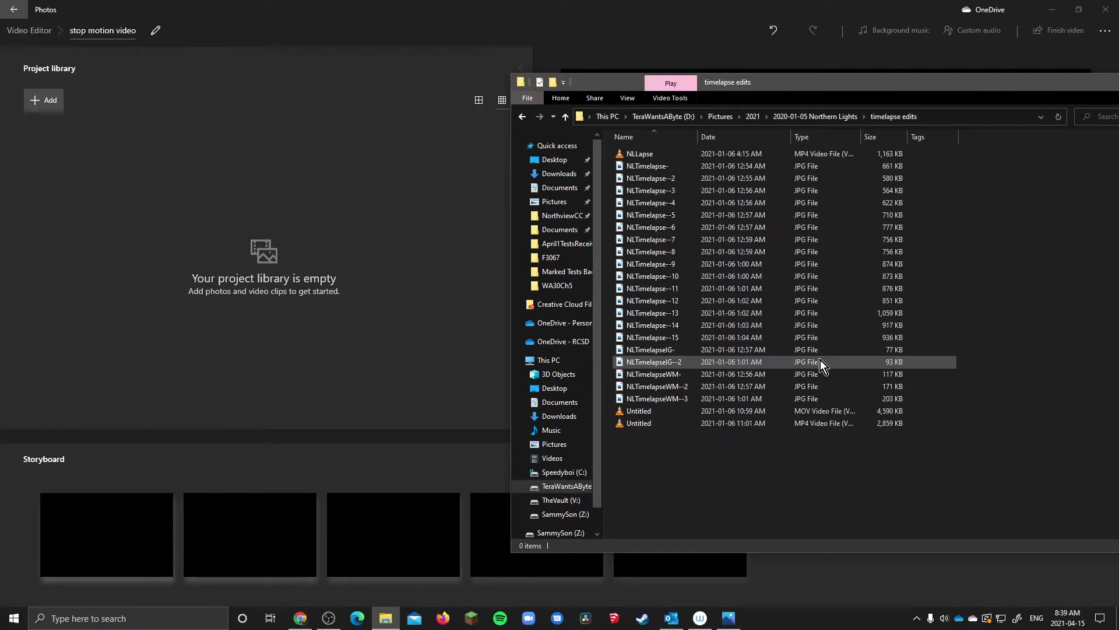
drag(798, 81, 964, 36)
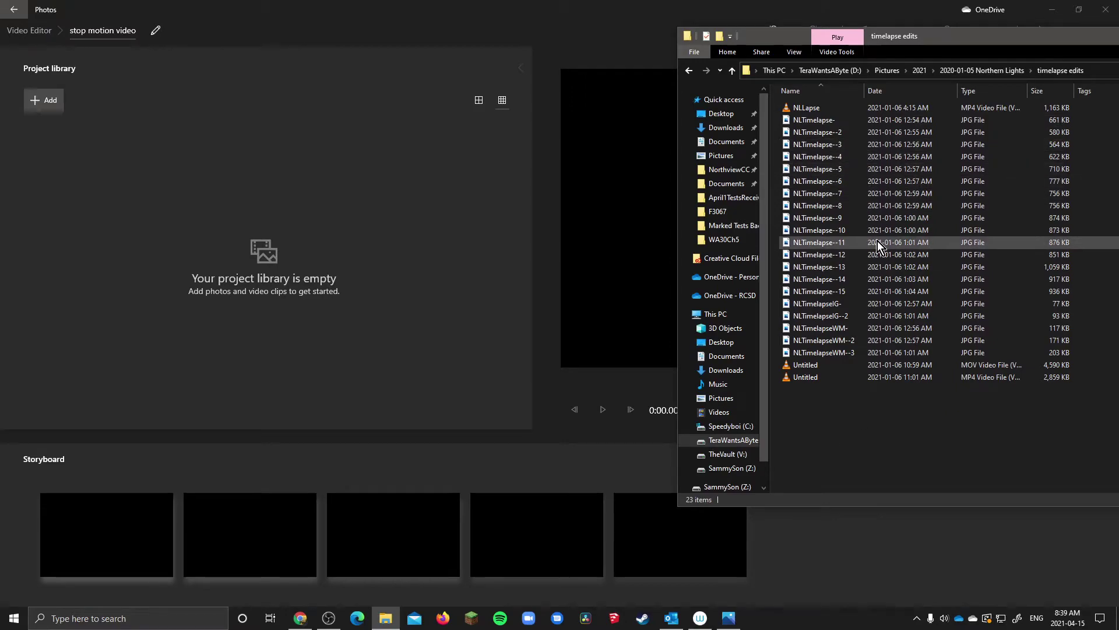
Step: Select the 15 photos from NLTimelapse- through NLTimelapse--15
click(846, 123)
click(893, 215)
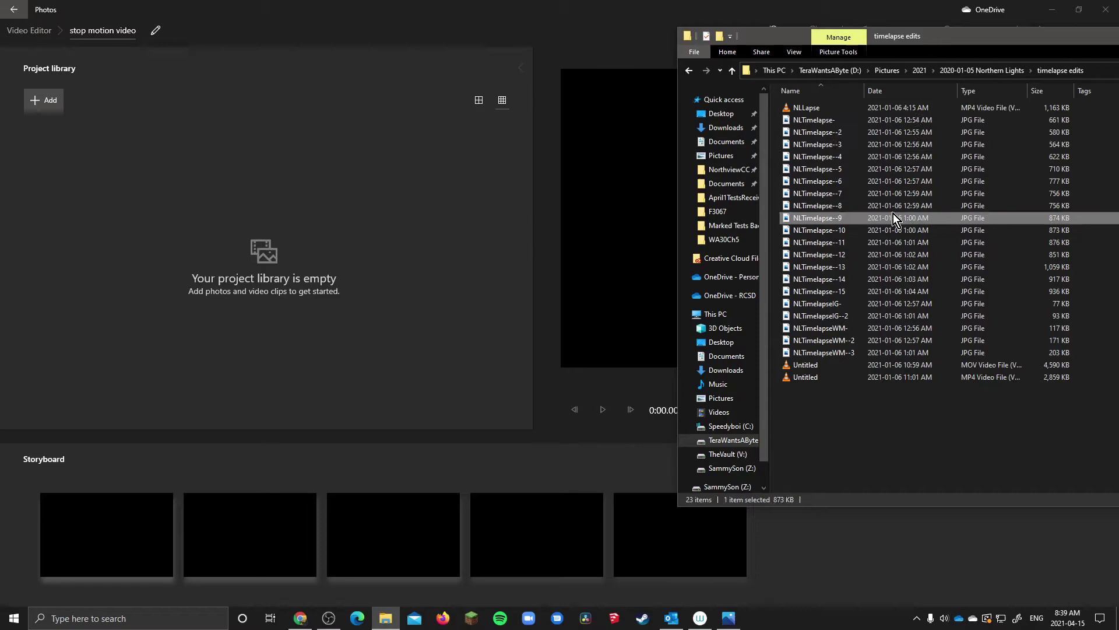
click(845, 122)
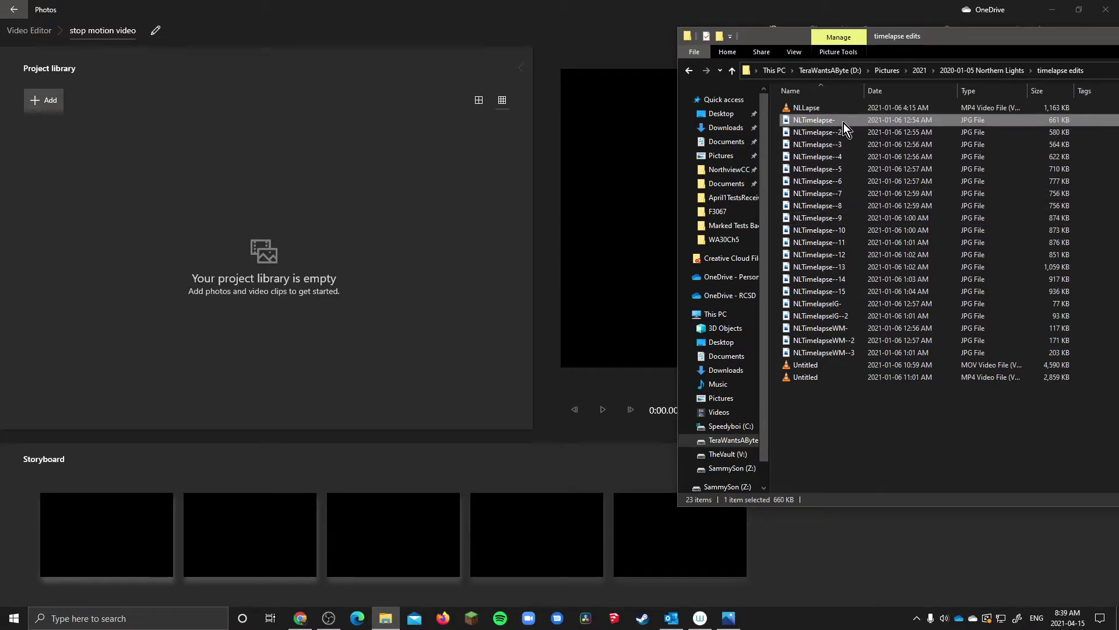
shift+click(855, 297)
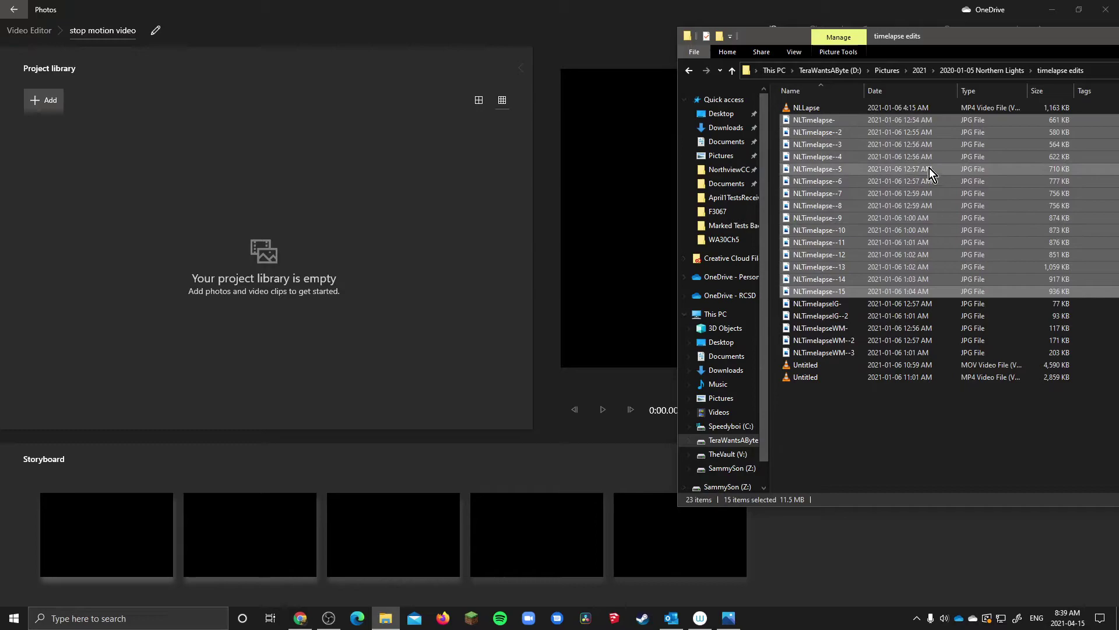
Step: Drag the 15 selected photos into the project library and place them in the storyboard
drag(930, 168, 282, 228)
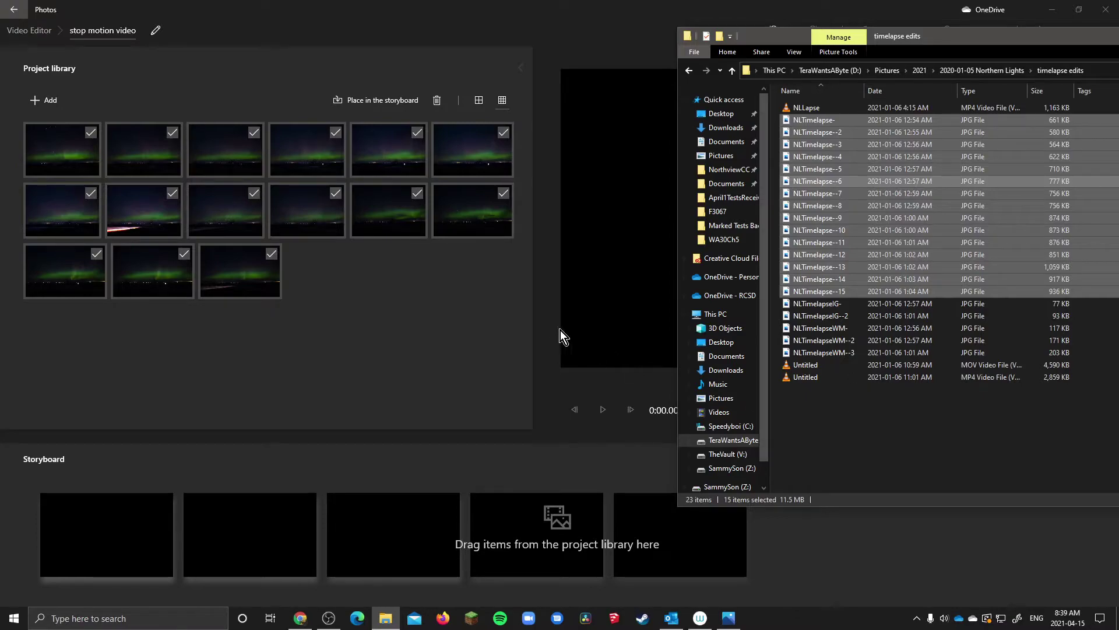
click(593, 2)
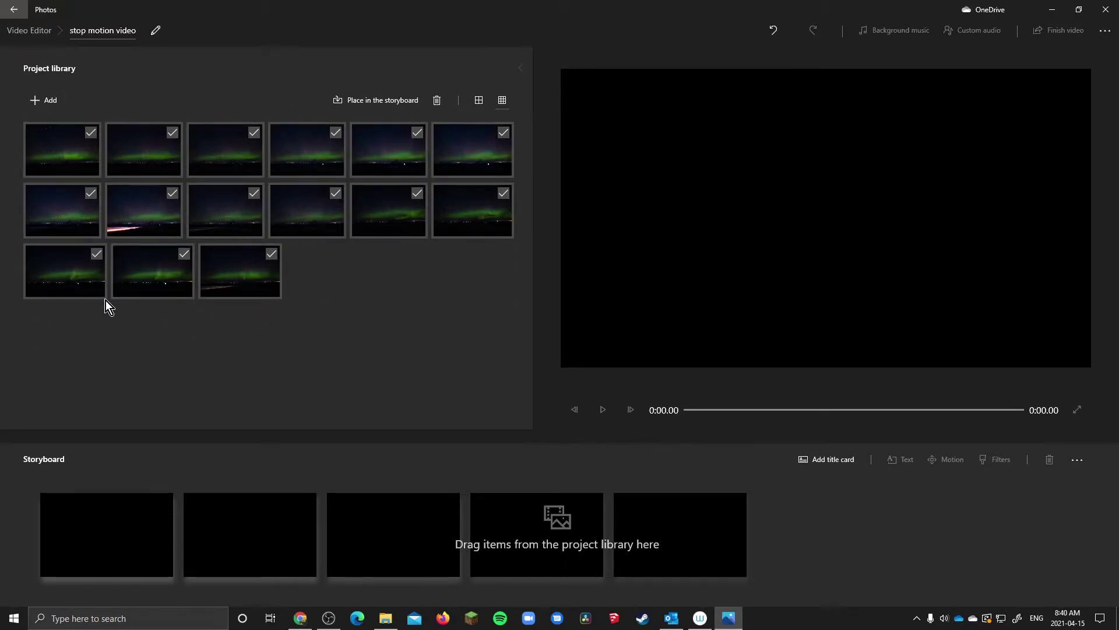
click(389, 100)
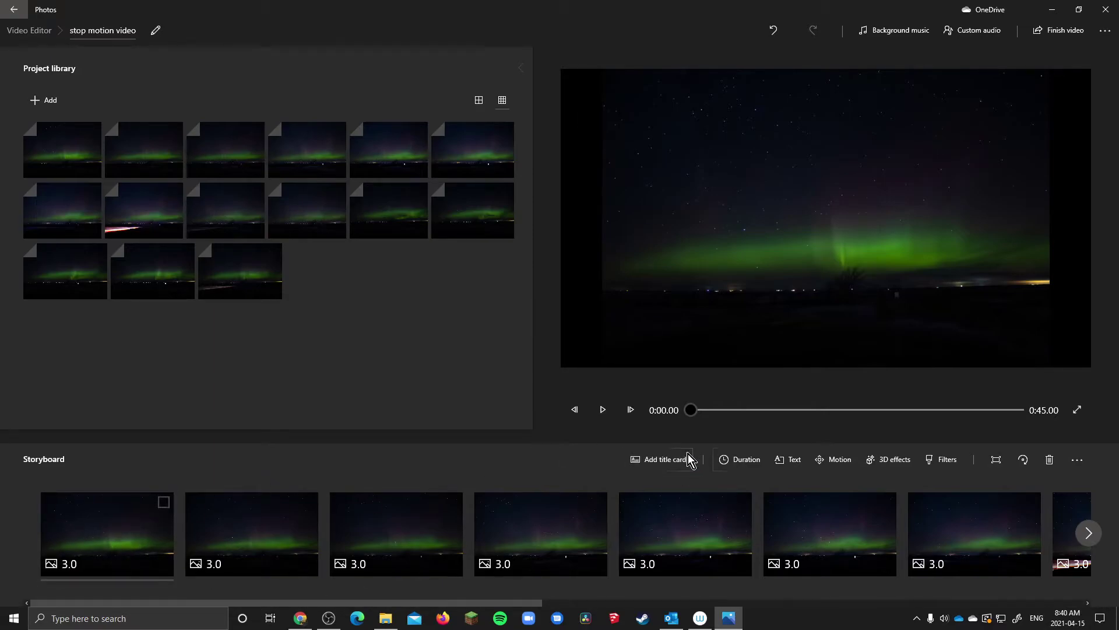
Step: Play and pause the 0:45 preview, then select all 15 storyboard clips
click(613, 410)
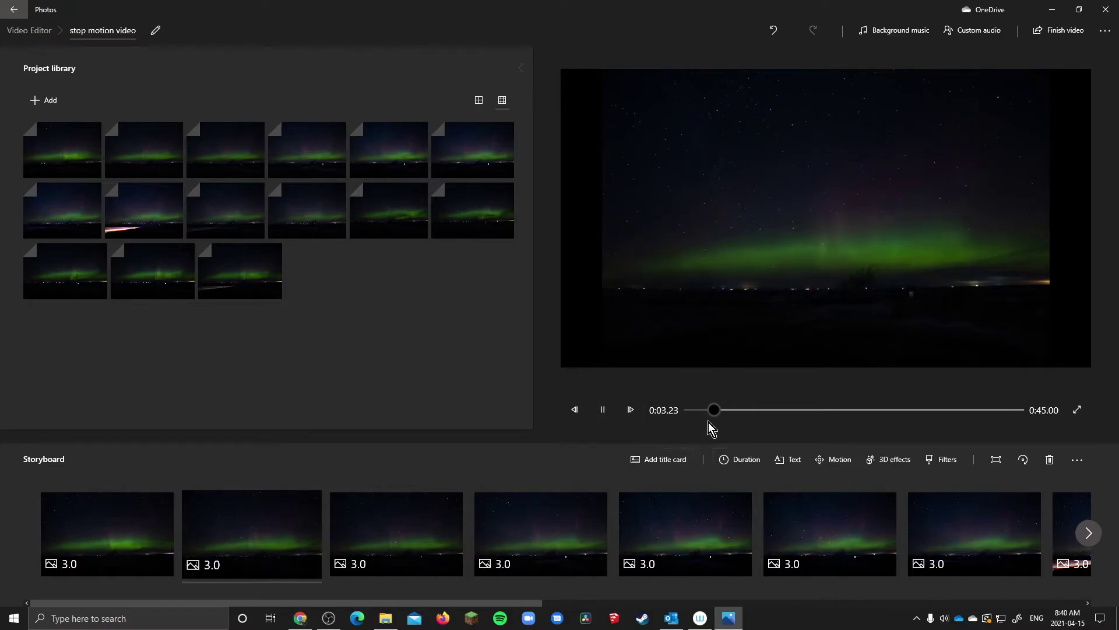
click(606, 414)
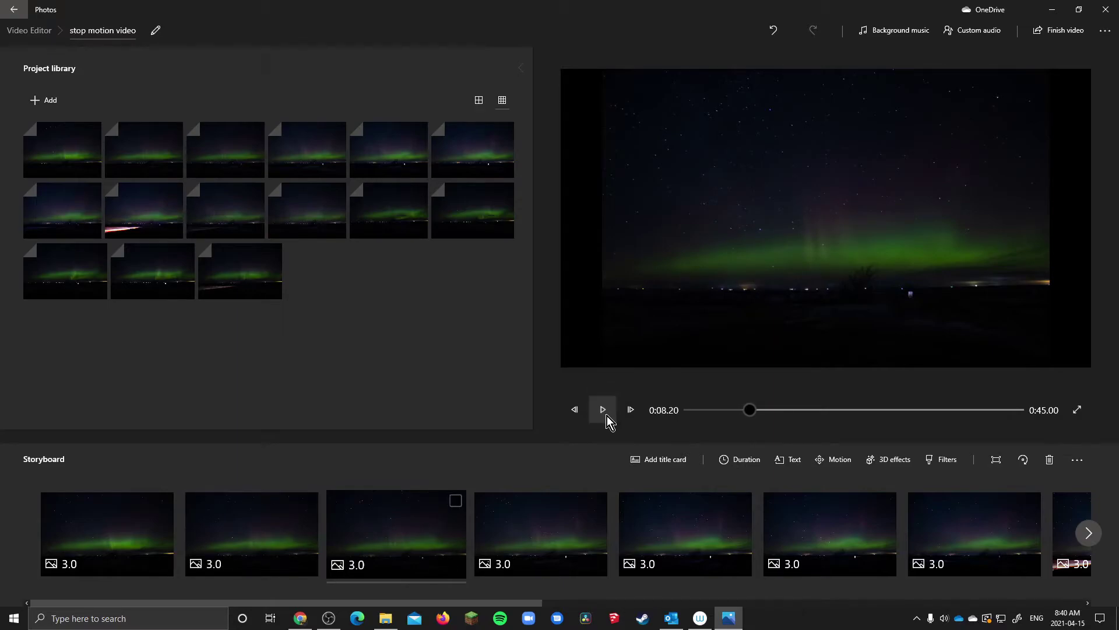
click(106, 528)
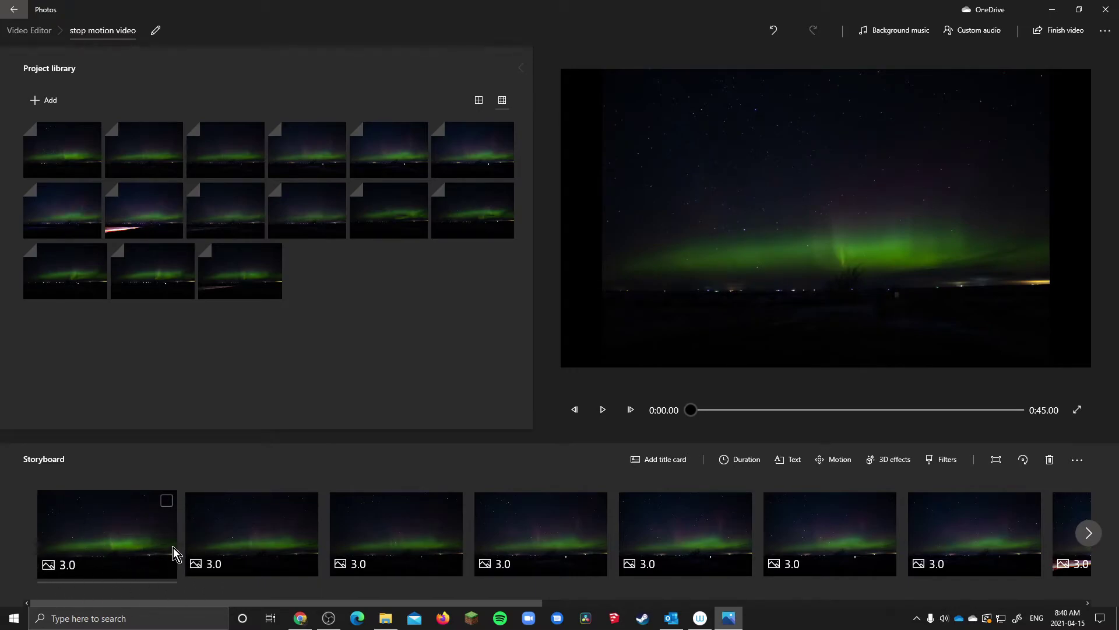
key(ctrl+a)
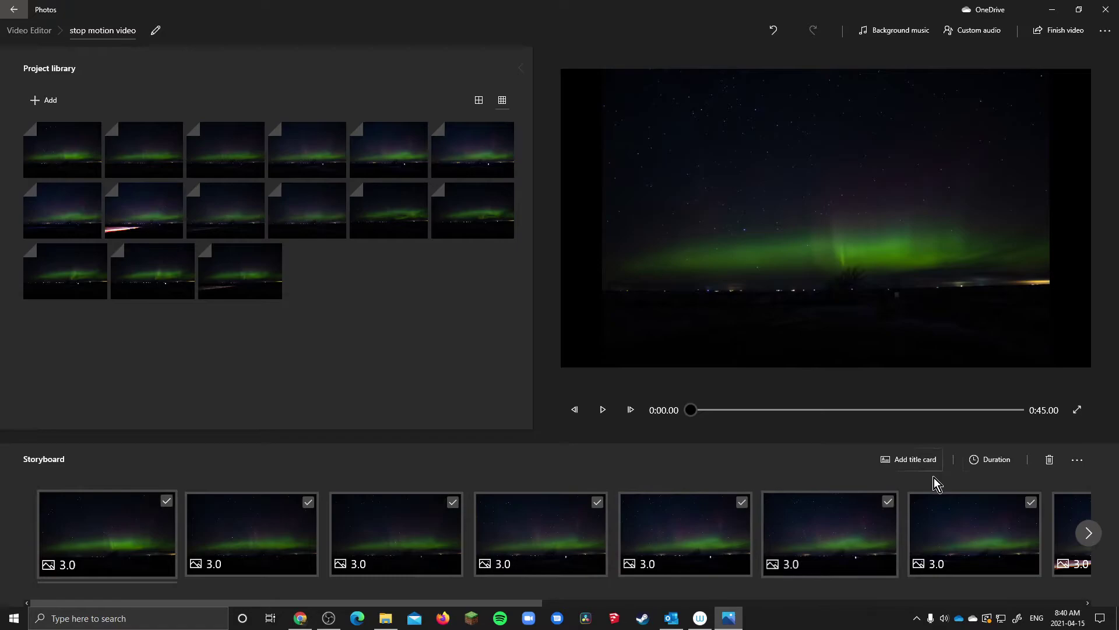
Step: Set every clip's duration to 0.15 seconds and play the 2.50-second preview twice
click(992, 461)
key(End)
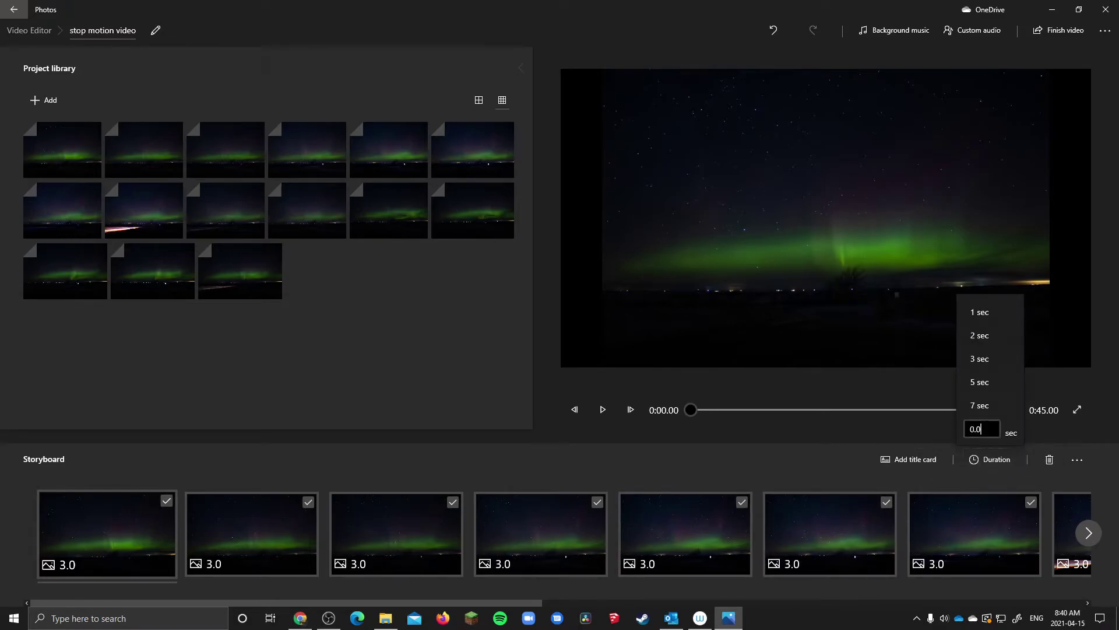
key(ctrl+a)
text(0.15)
key(Return)
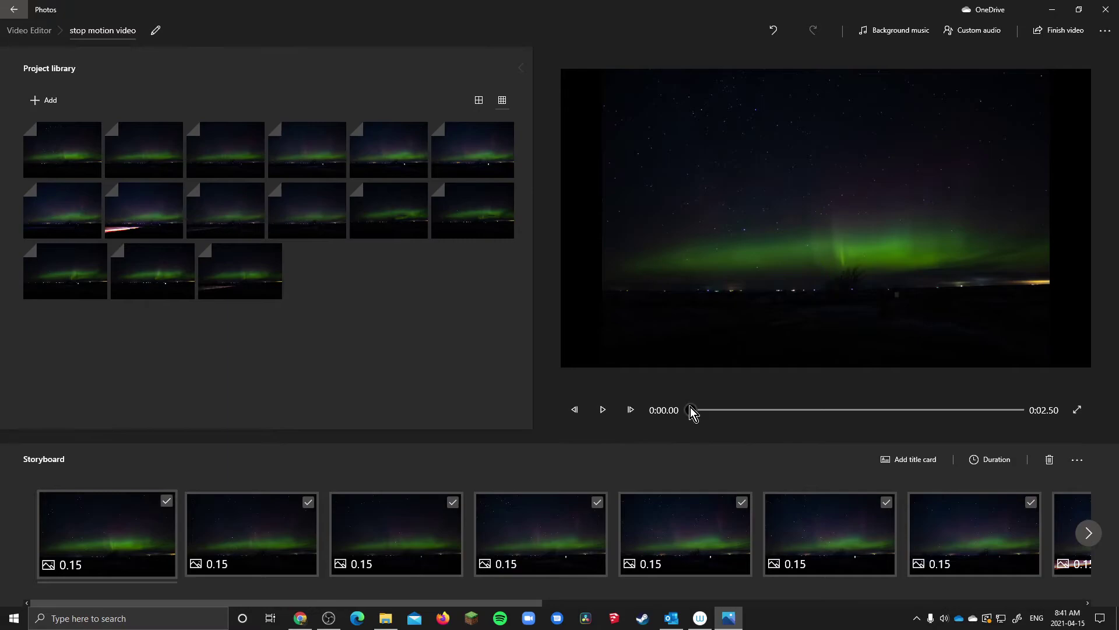
click(604, 409)
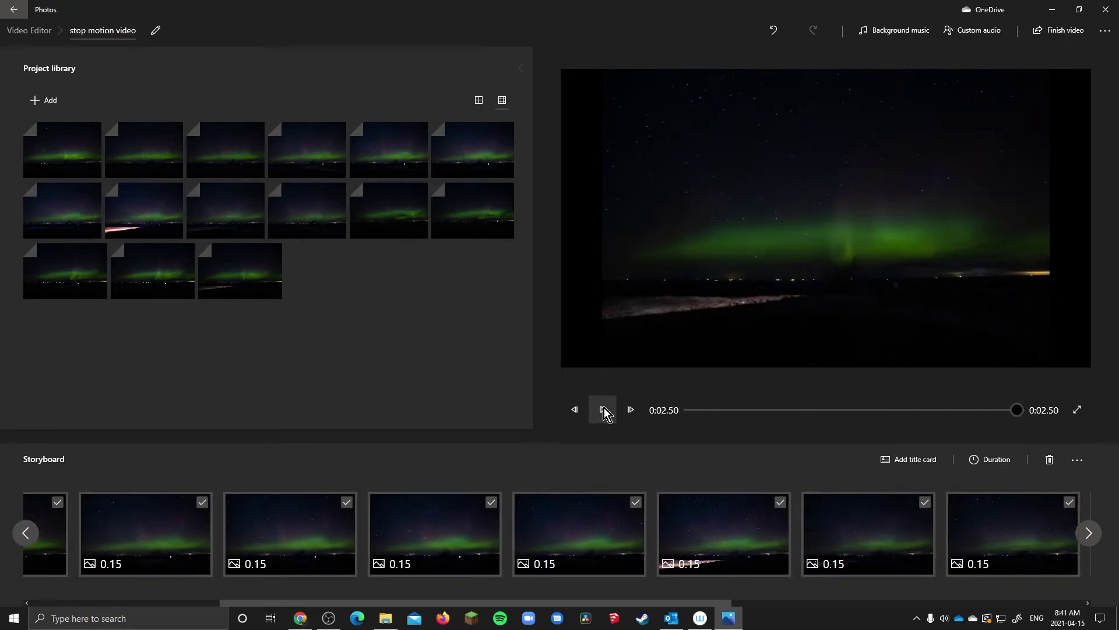
click(604, 410)
click(904, 30)
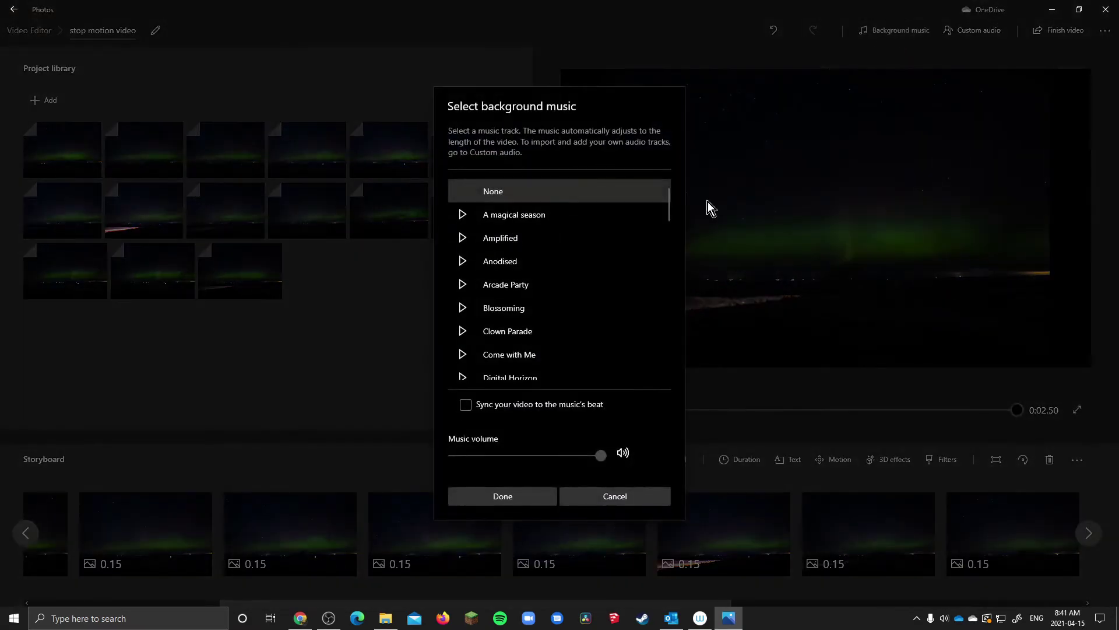
click(633, 494)
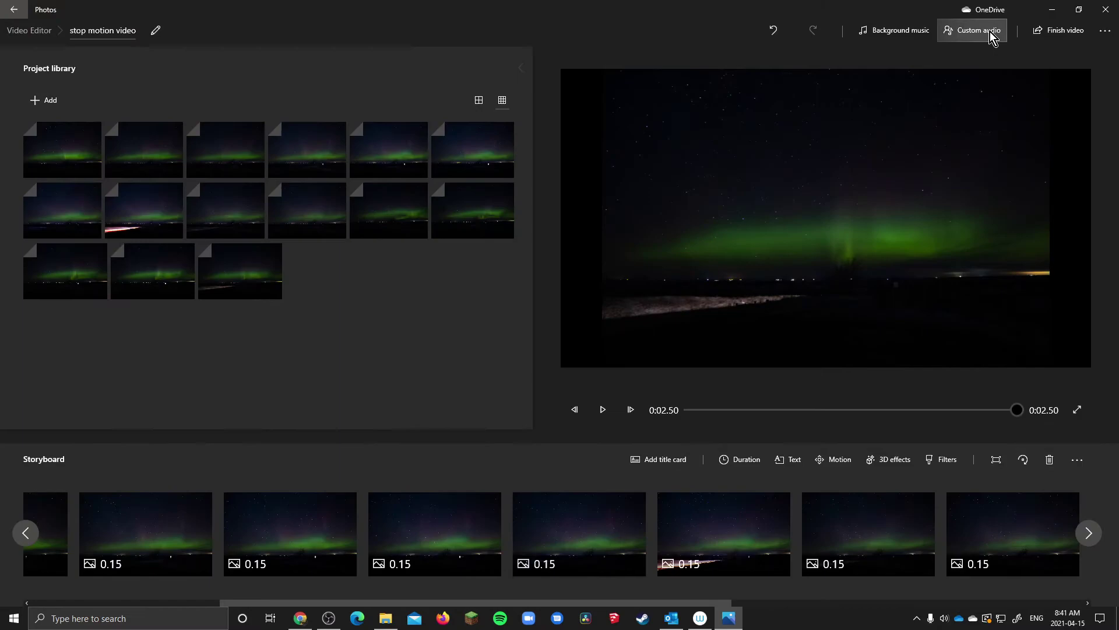
click(990, 32)
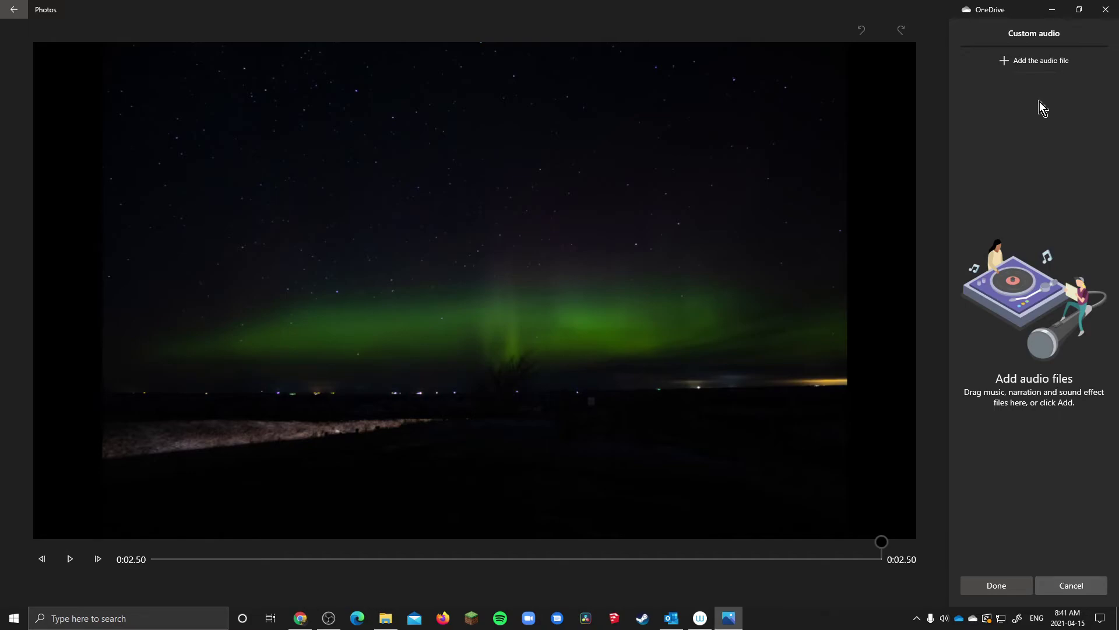
click(1070, 583)
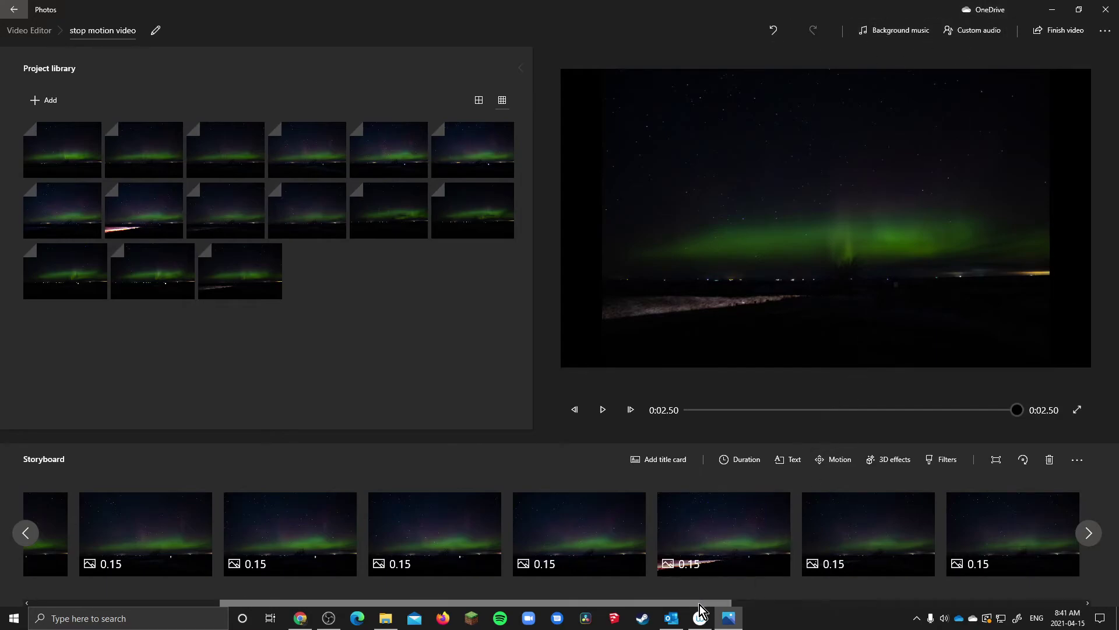
Step: Scroll to the storyboard's end, select all clips, and inspect the last clip's options
drag(700, 605, 1077, 585)
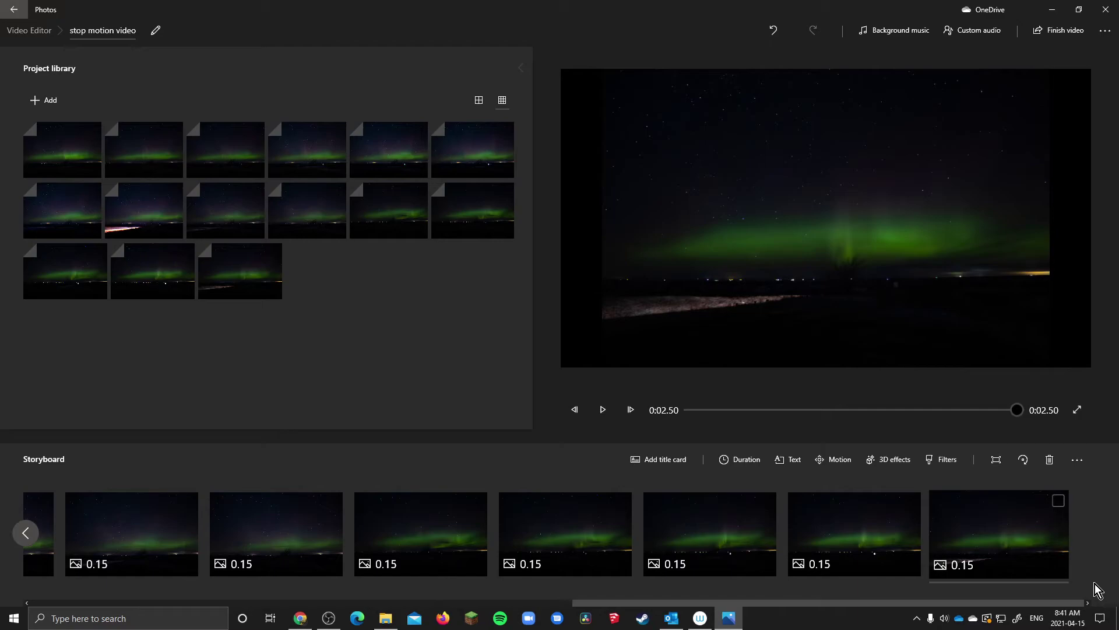
click(856, 542)
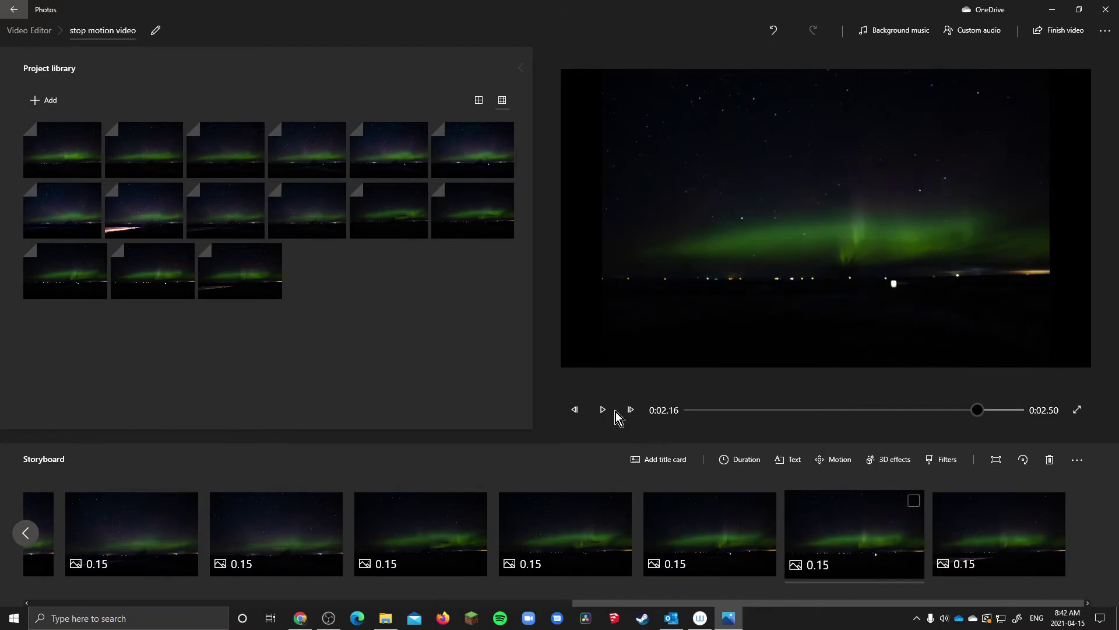
key(ctrl+a)
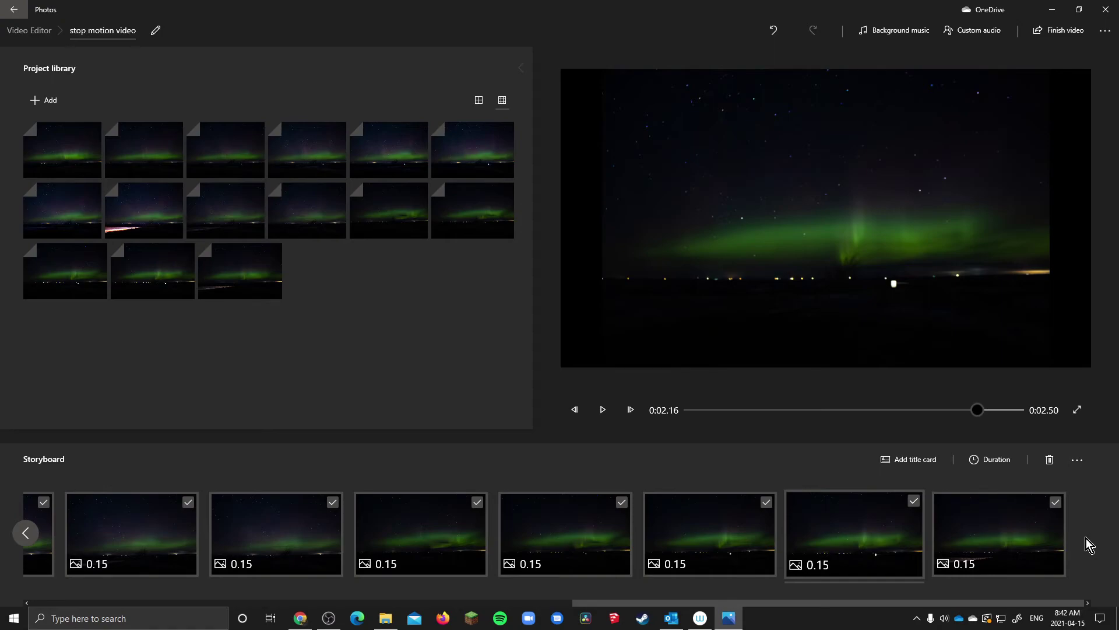
click(1043, 510)
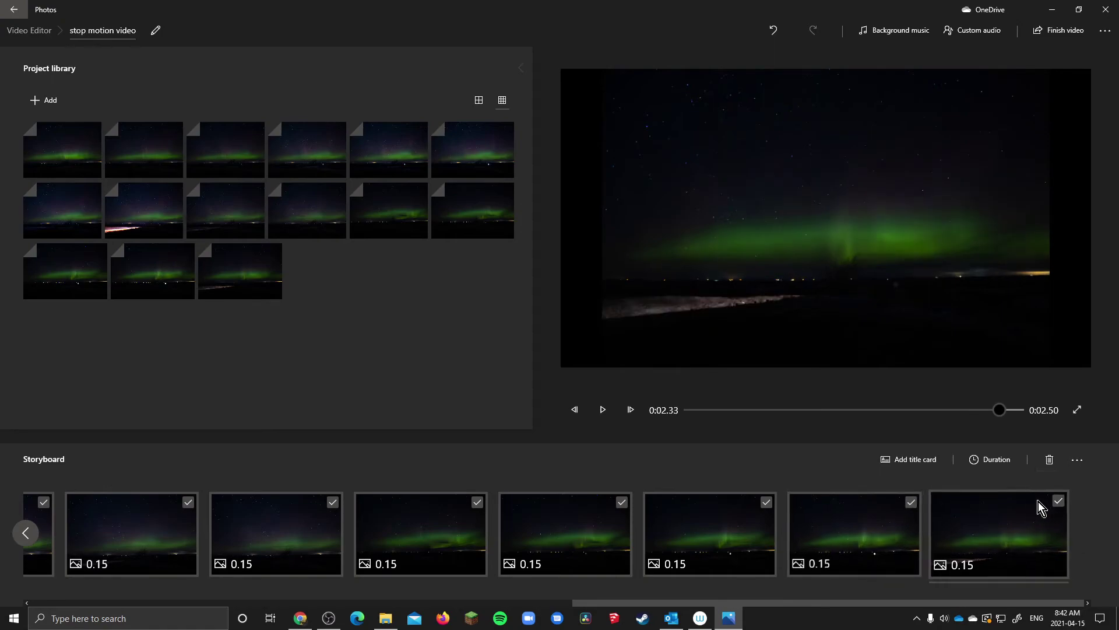
right_click(1055, 503)
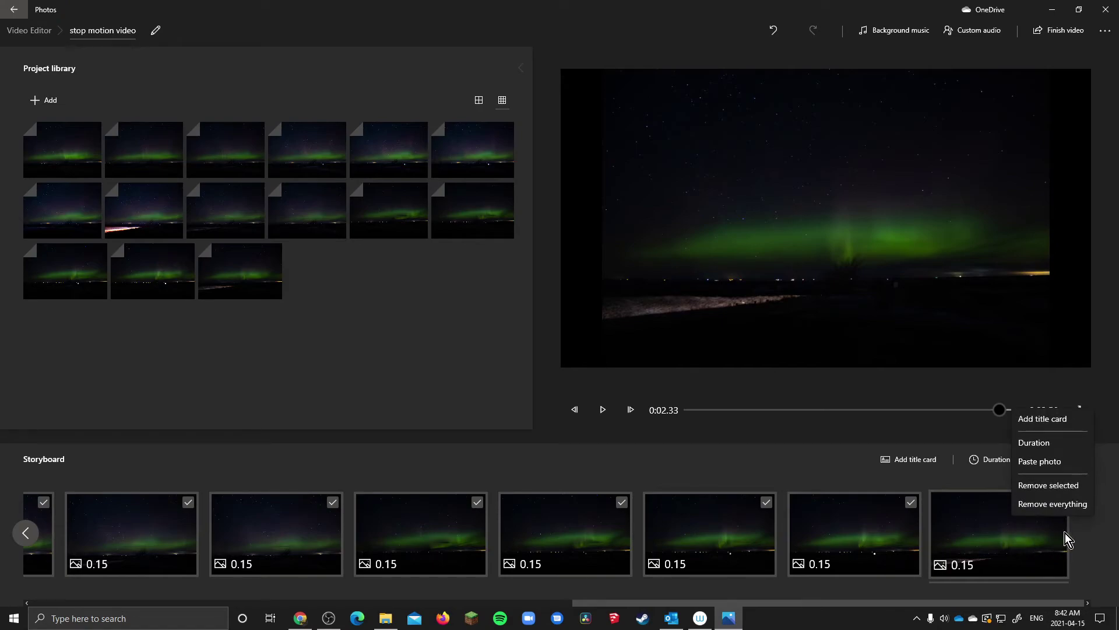
click(1086, 519)
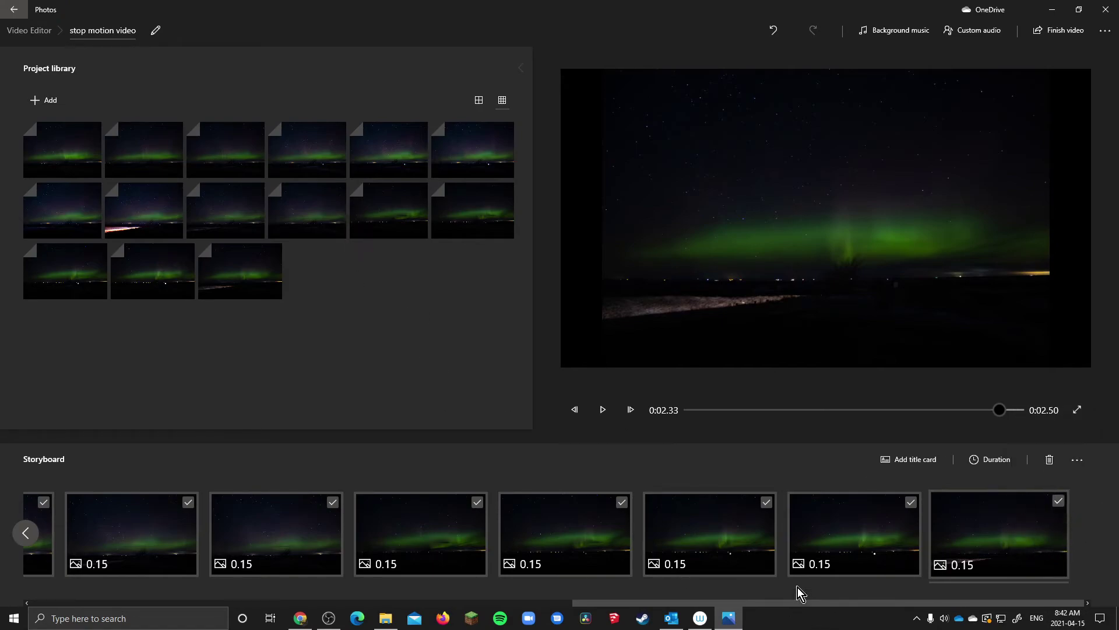
click(472, 206)
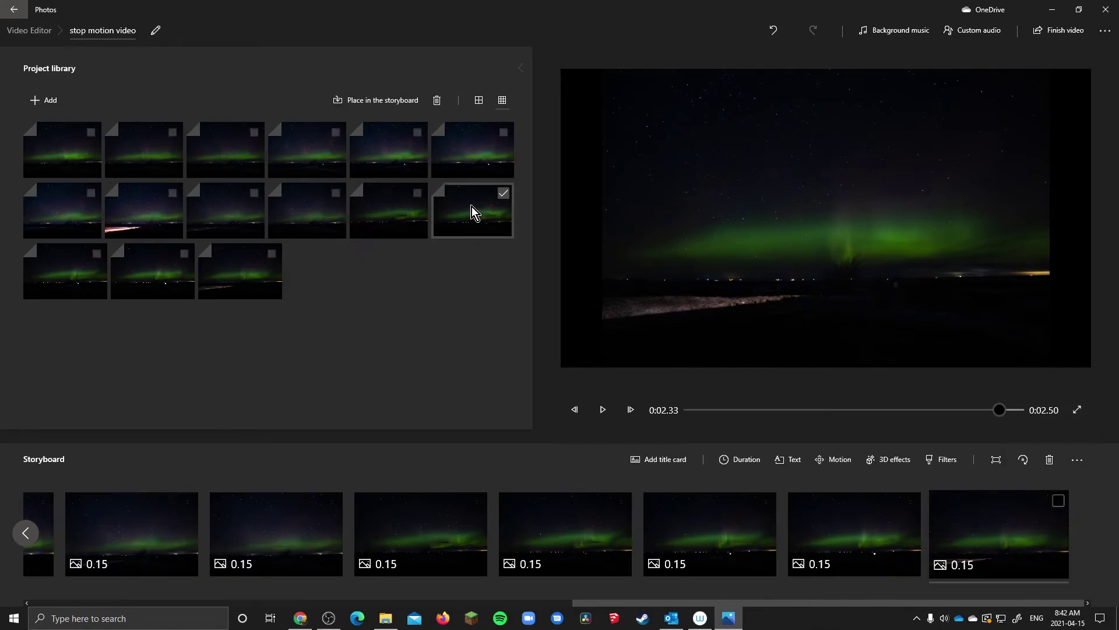
click(1091, 555)
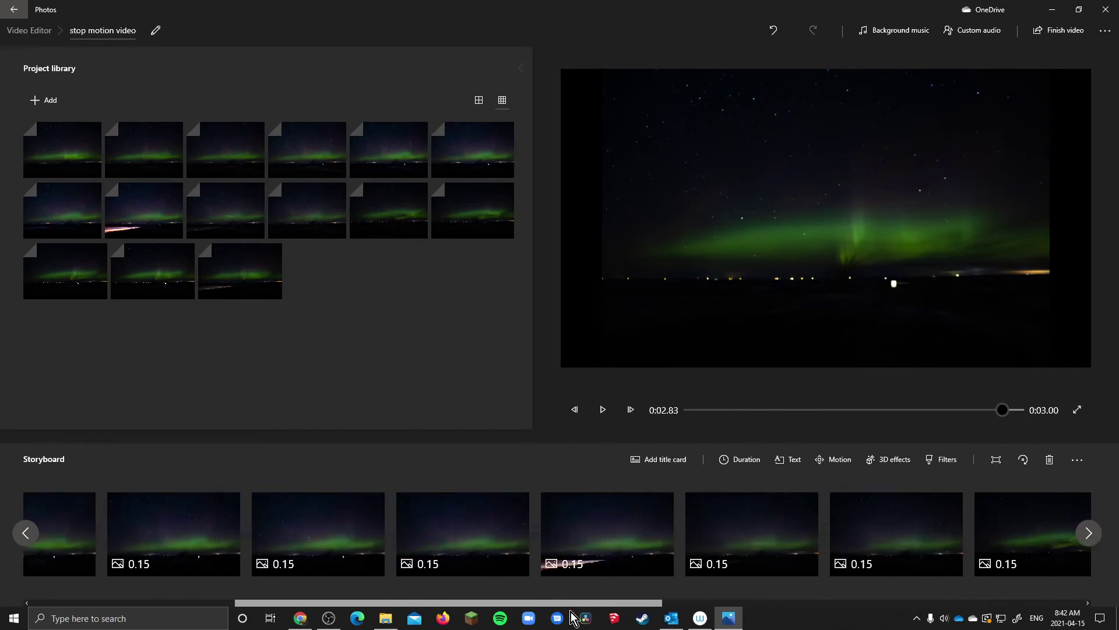
Step: Play the 3.00-second stop-motion video from the beginning
click(604, 410)
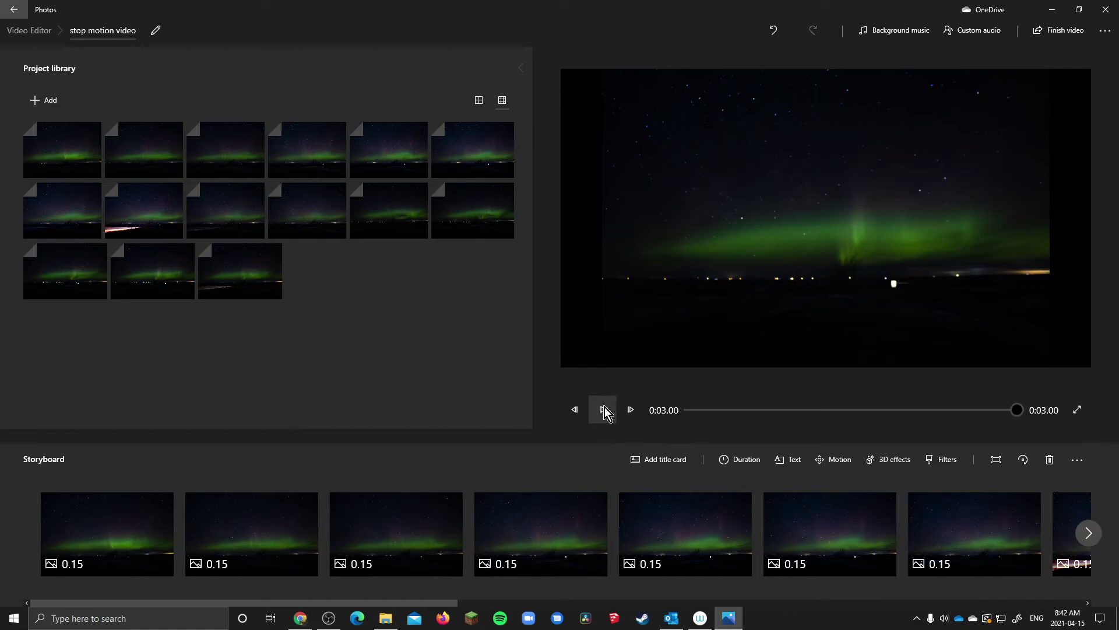
click(692, 413)
click(602, 409)
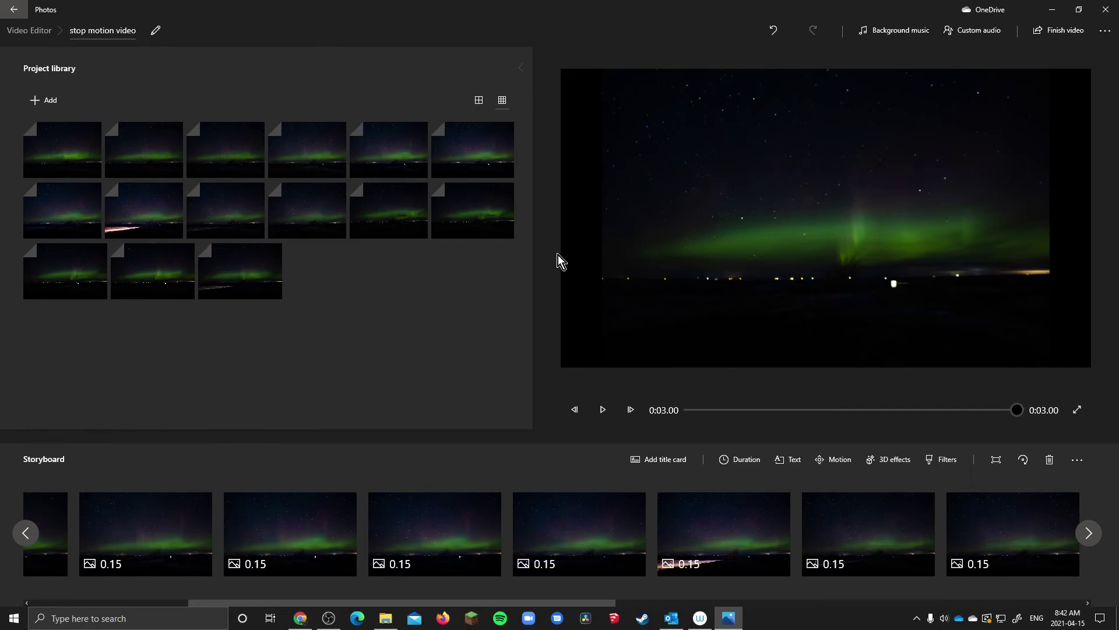
Step: Finish the video at Medium 720p quality and start the export
click(1057, 30)
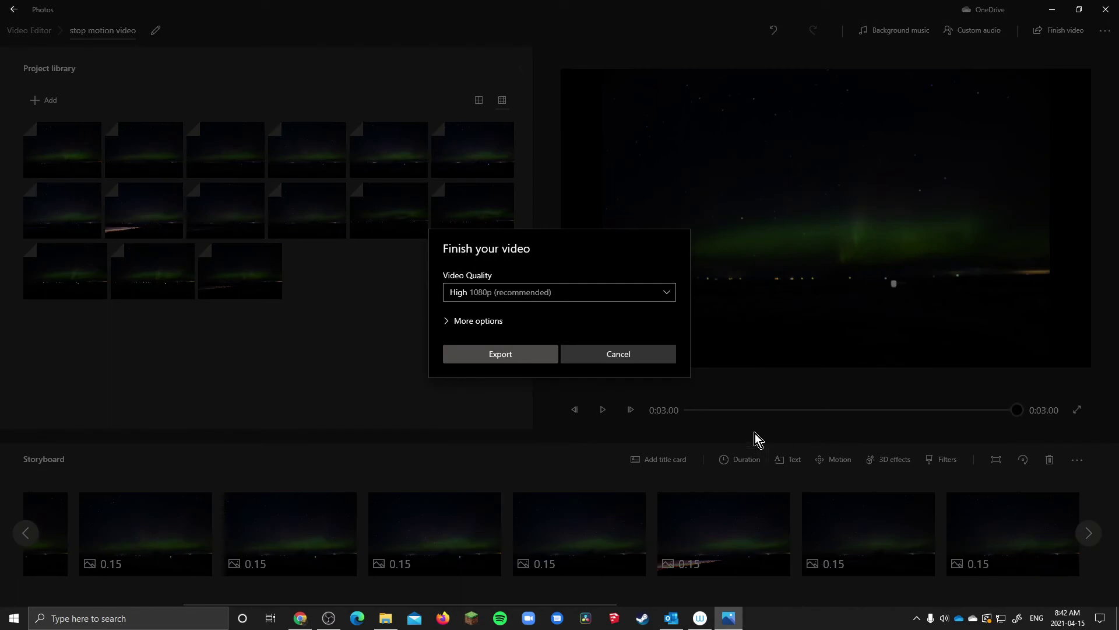
click(579, 297)
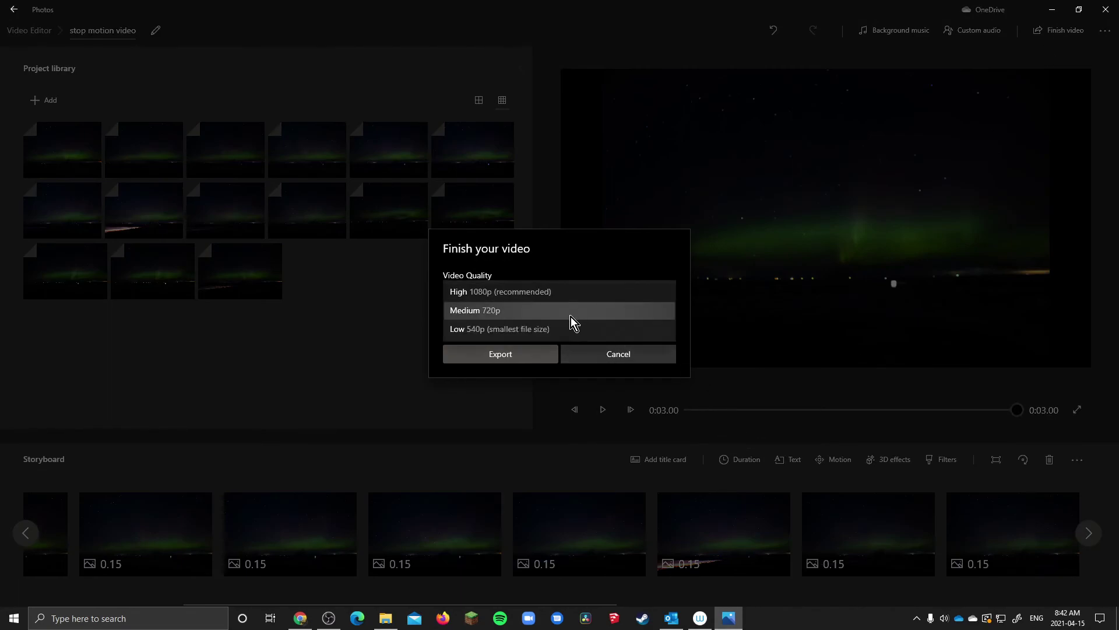
click(567, 313)
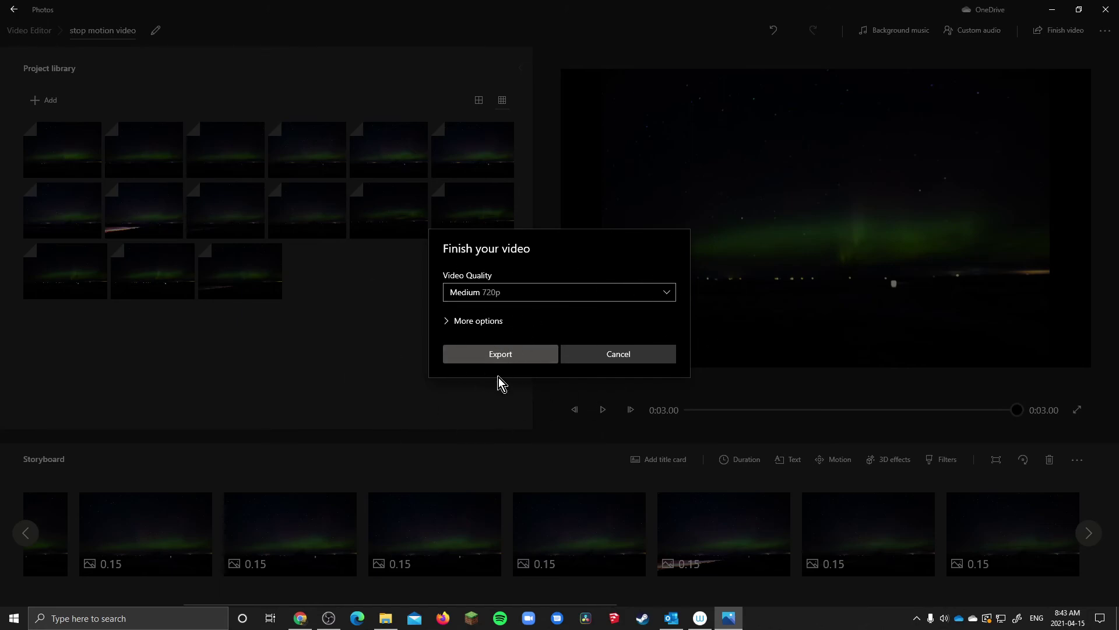
click(494, 355)
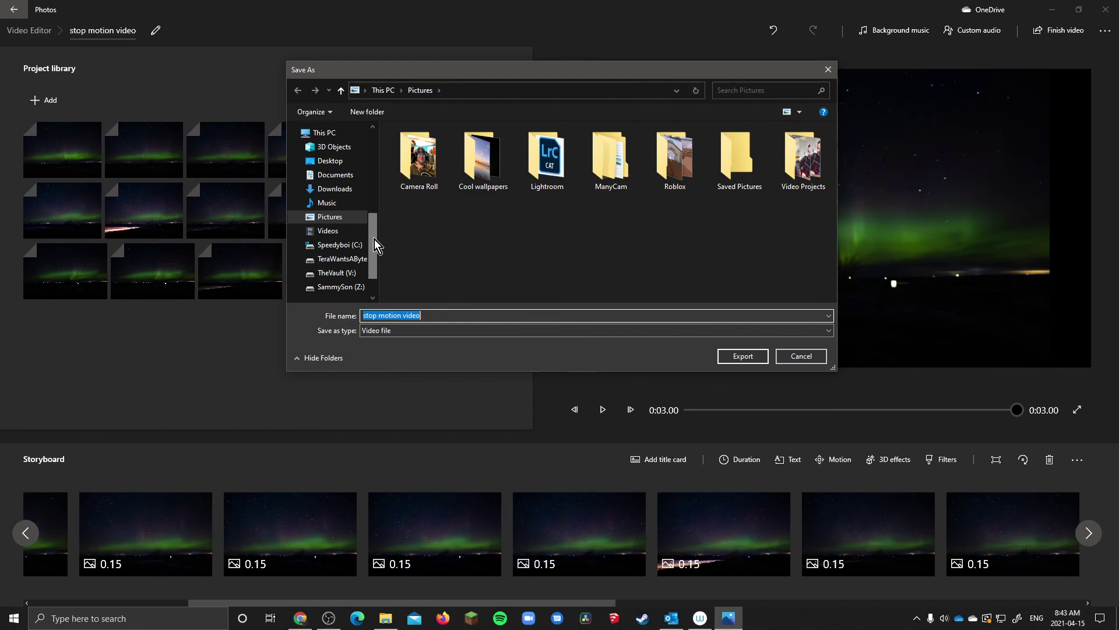
Step: Save the video as 'stop motion video' in Pictures and play the exported MP4
drag(373, 244, 377, 227)
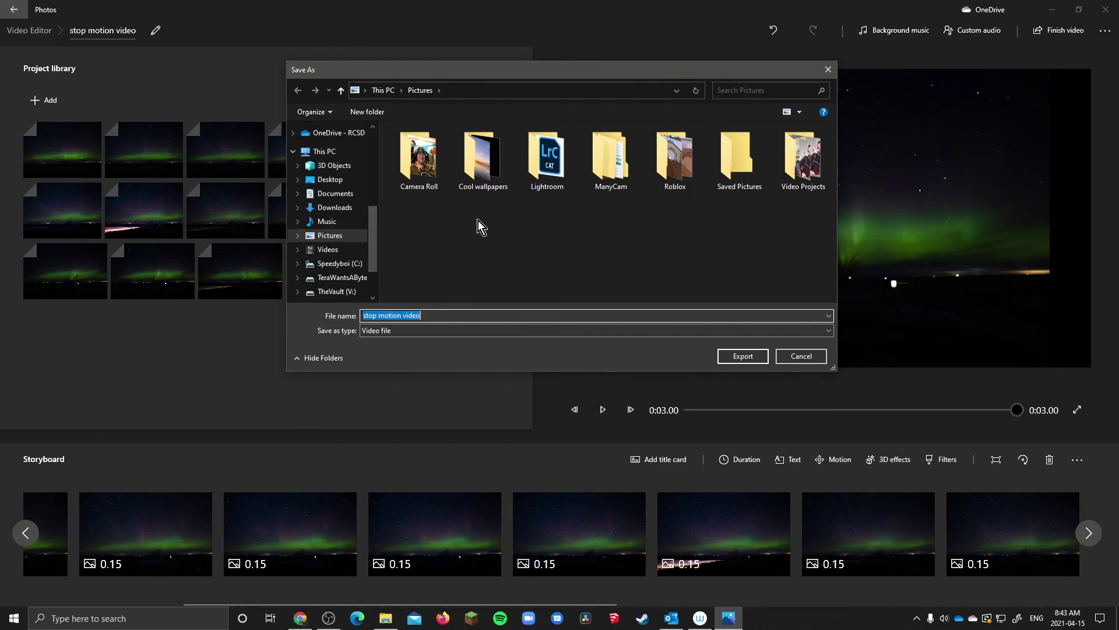
click(723, 354)
click(751, 357)
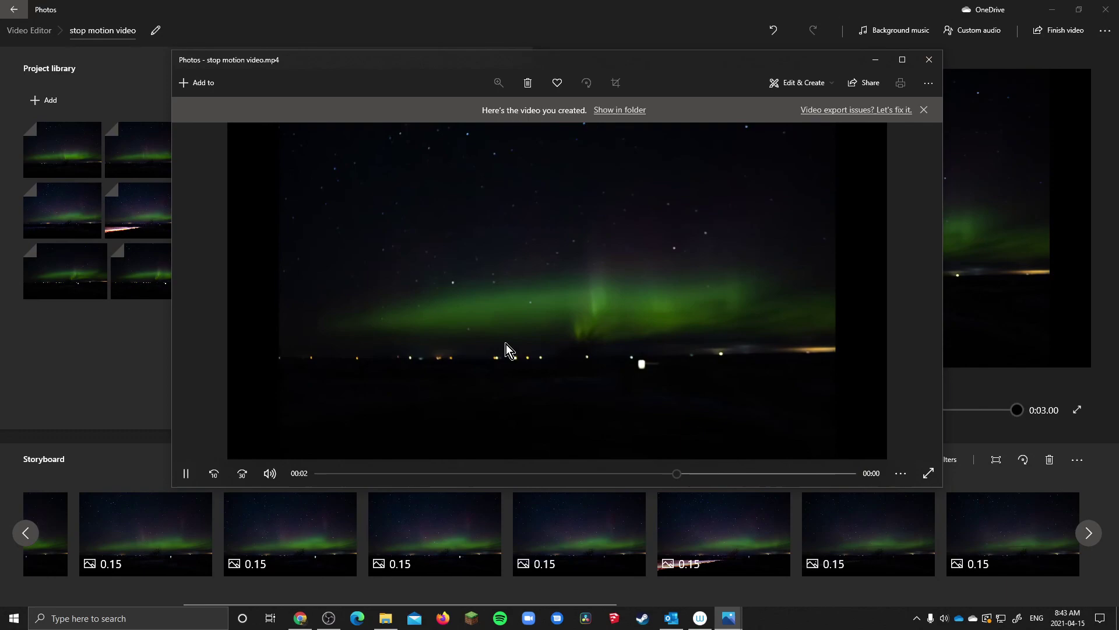
click(188, 474)
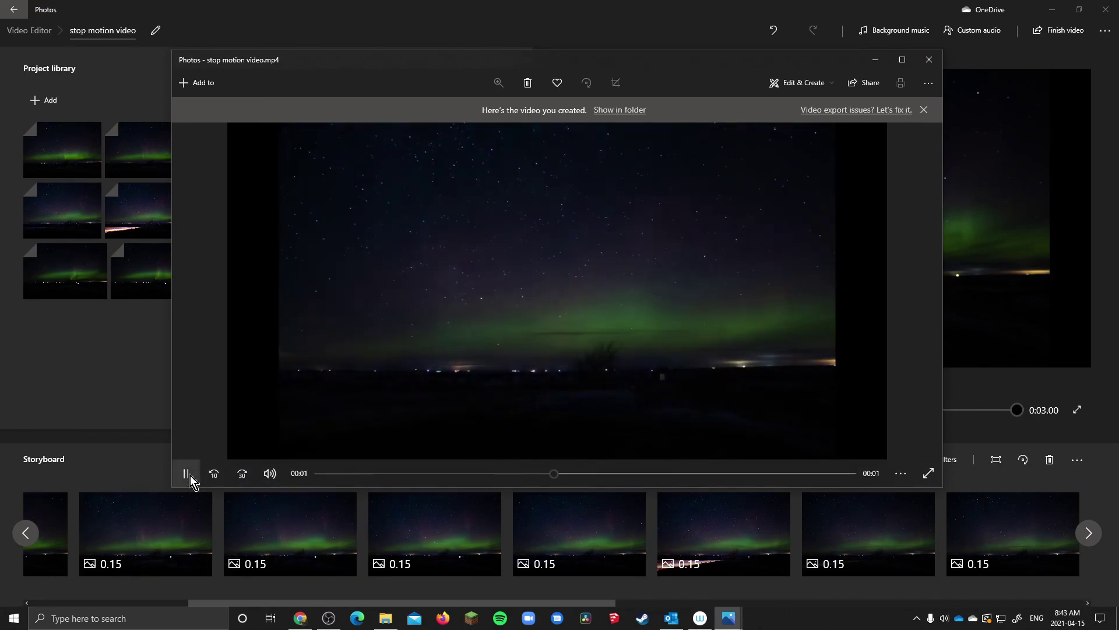